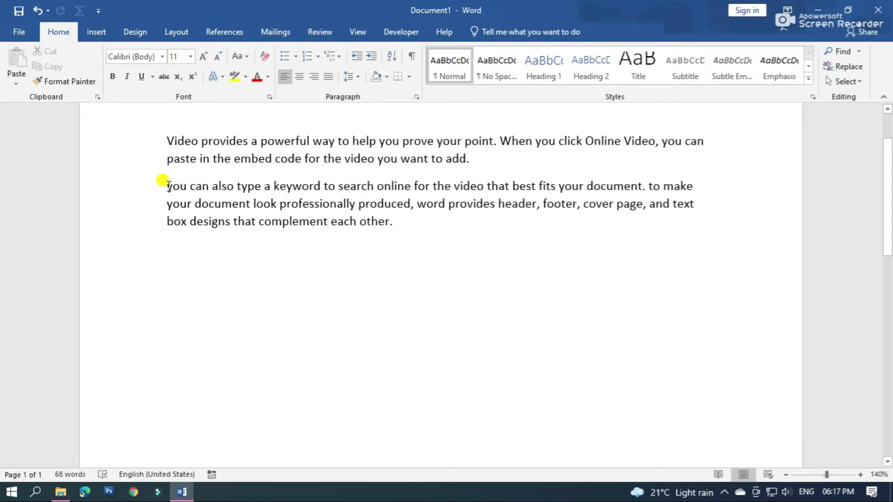
- Cycle the second paragraph's case with Shift+F3 from sentence case to all capitals
{"action": "mouse_move", "coordinate": [168, 184]}
{"action": "left_mouse_down"}
{"action": "mouse_move", "coordinate": [339, 226]}
{"action": "mouse_move", "coordinate": [404, 292]}
{"action": "left_mouse_up"}
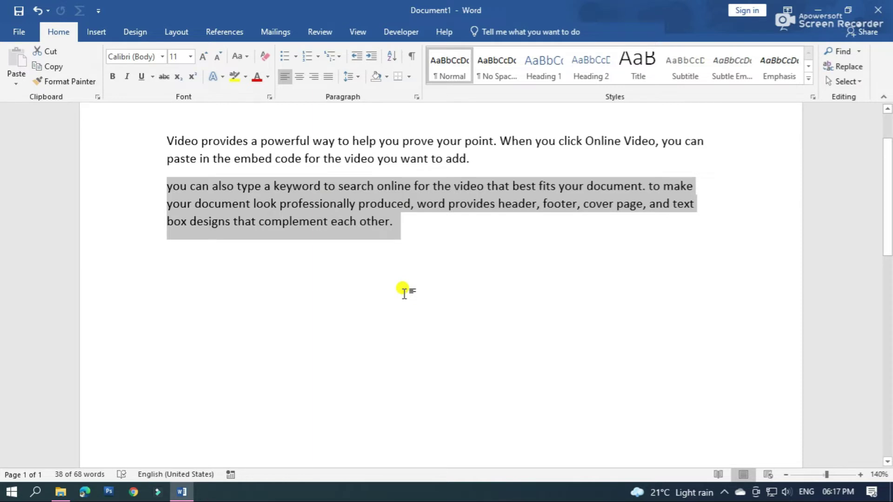
{"action": "key", "text": "shift+F3"}
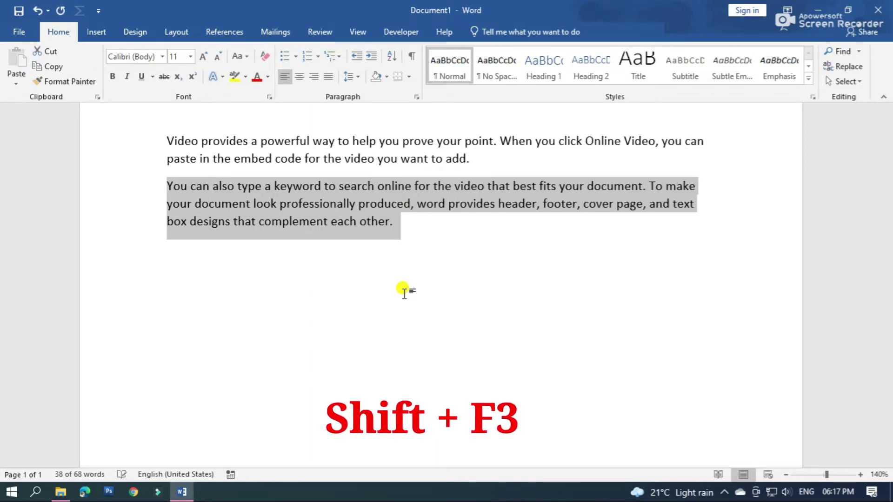
{"action": "key", "text": "shift+F3"}
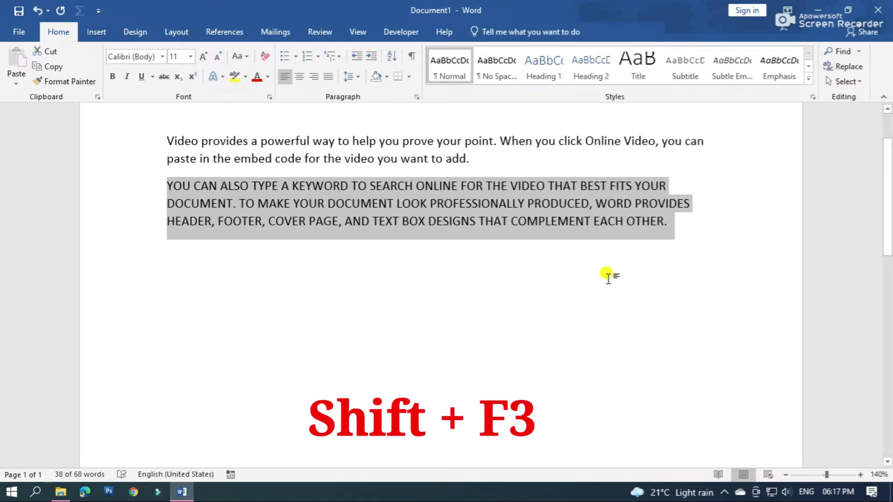
{"action": "left_click", "coordinate": [675, 226]}
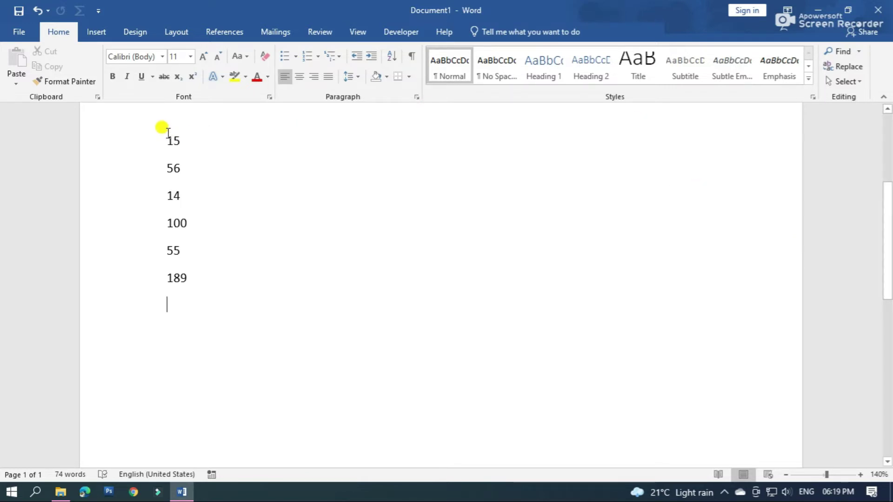
- Sort the six numbers ascending by paragraph number, then restore the 3459 line
{"action": "left_click_drag", "start_coordinate": [168, 132], "coordinate": [190, 275]}
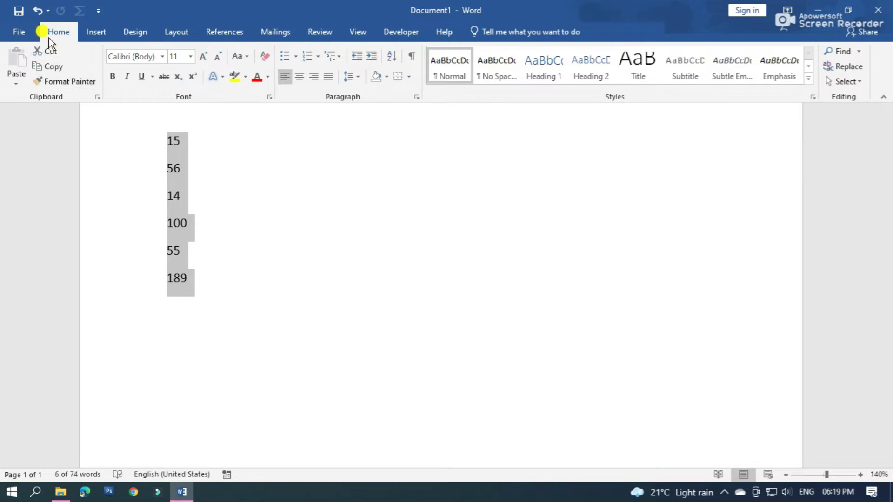
{"action": "left_click", "coordinate": [396, 60]}
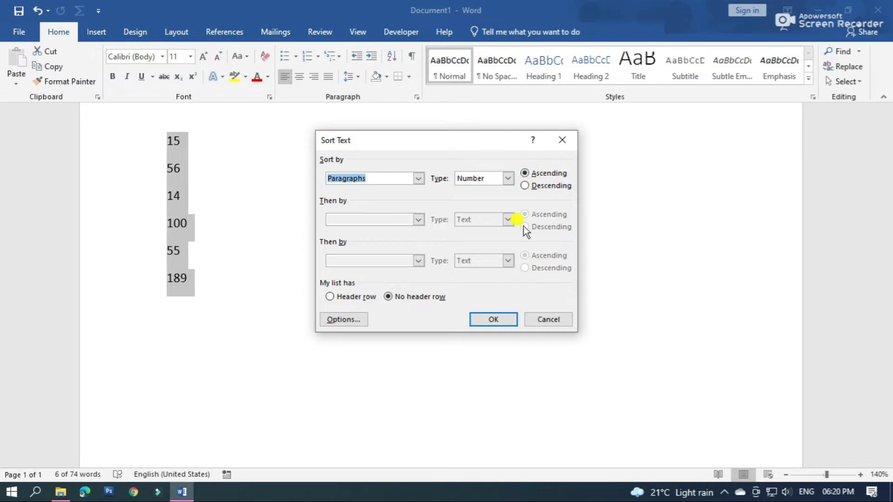
{"action": "left_click", "coordinate": [499, 323]}
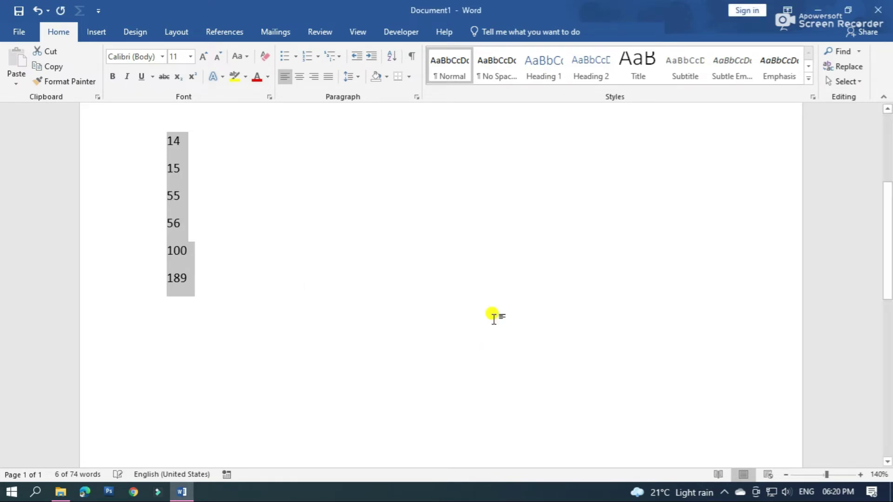
{"action": "left_click", "coordinate": [419, 254]}
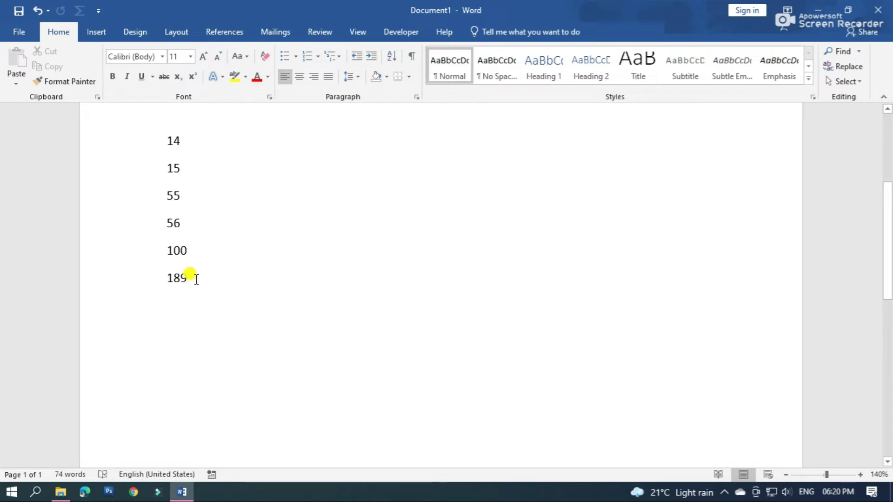
{"action": "key", "text": "ctrl+z"}
{"action": "type", "text": "3459"}
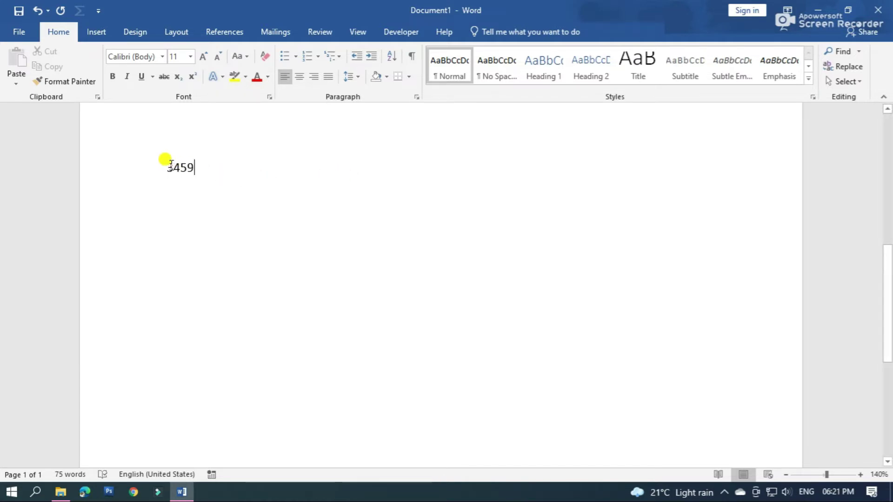
- Turn 3459 into the field { =3459\*cardtext }
{"action": "left_click_drag", "start_coordinate": [166, 162], "coordinate": [198, 167]}
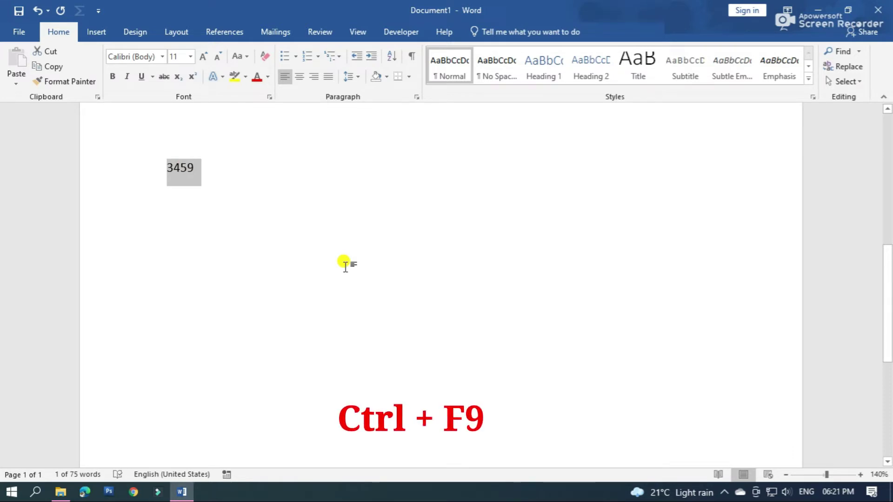
{"action": "key", "text": "ctrl+F9"}
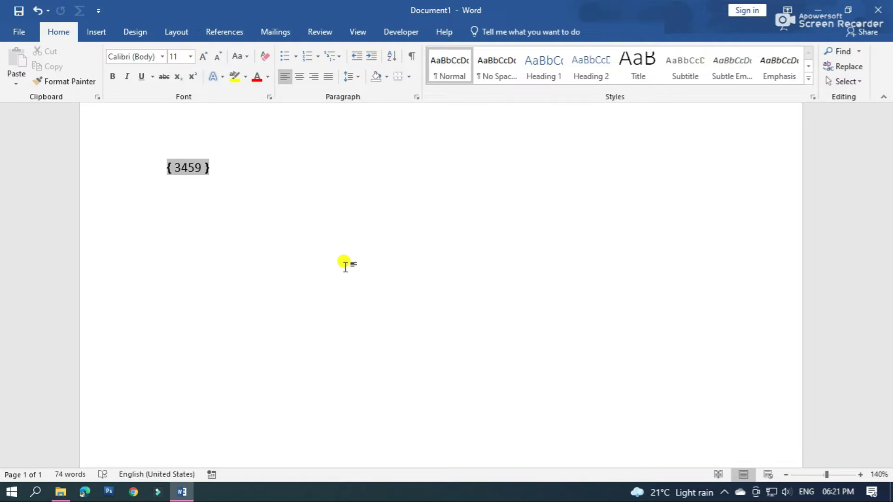
{"action": "type", "text": "="}
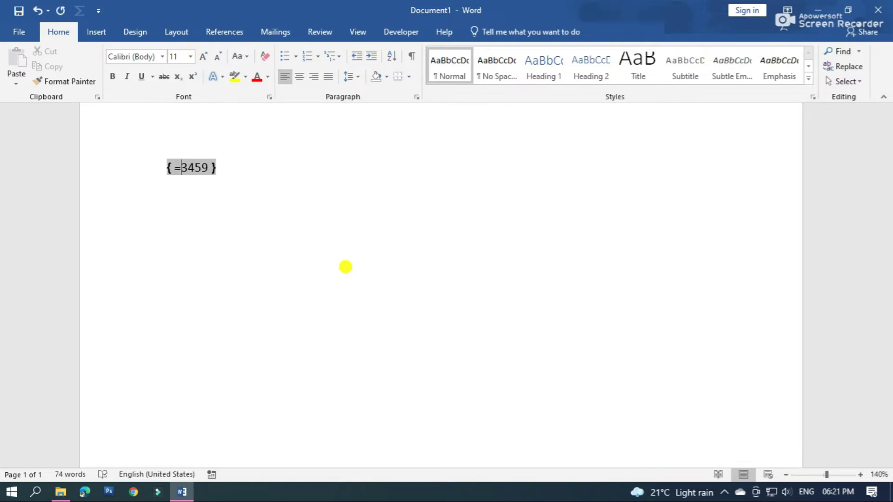
{"action": "key", "text": "Right"}
{"action": "key", "text": "Right"}
{"action": "key", "text": "Right"}
{"action": "key", "text": "Right"}
{"action": "type", "text": "\\"}
{"action": "type", "text": "*"}
{"action": "type", "text": "card"}
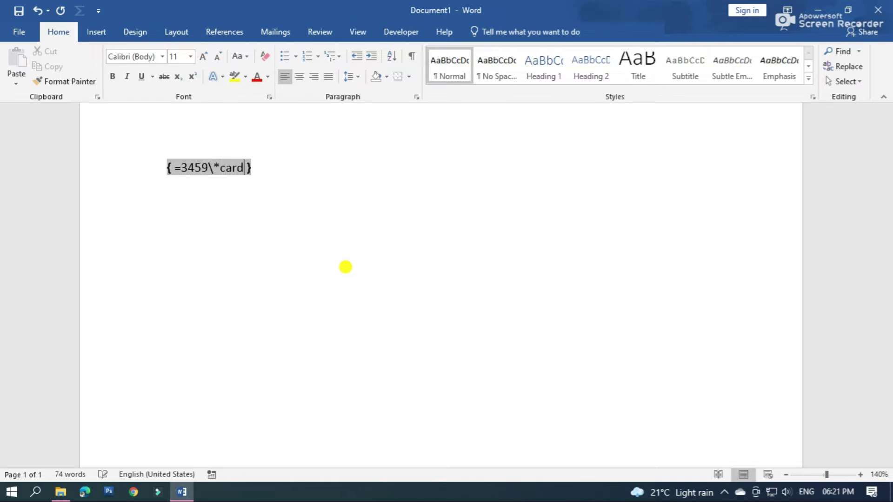
{"action": "type", "text": "te"}
{"action": "type", "text": "xt"}
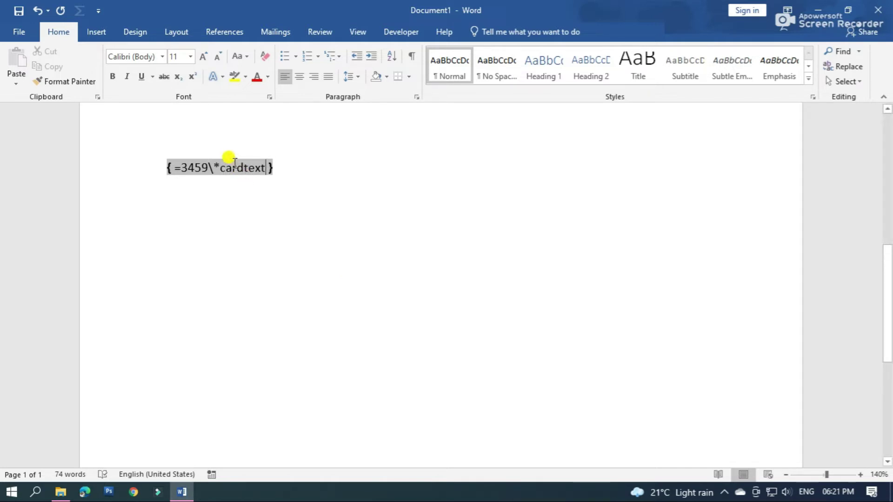
- Update the field to show 'three thousand four hundred fifty-nine', then undo it
{"action": "right_click", "coordinate": [228, 164]}
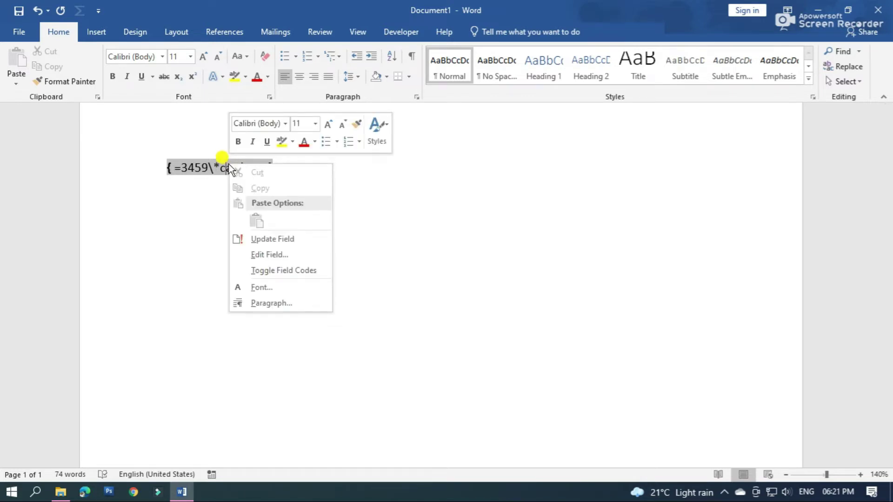
{"action": "left_click", "coordinate": [284, 240]}
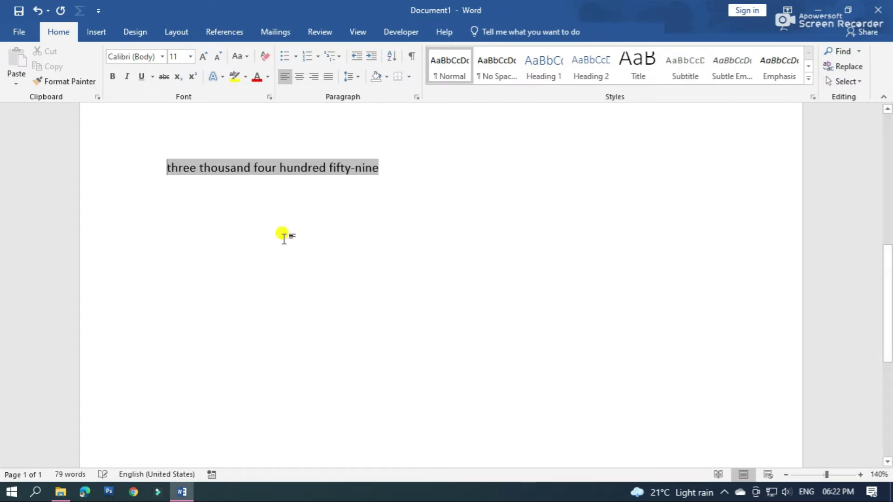
{"action": "left_click", "coordinate": [408, 167]}
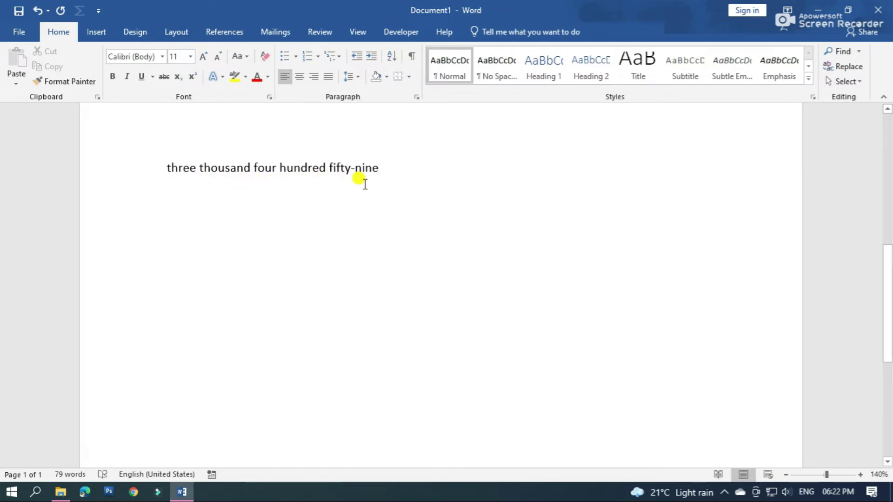
{"action": "key", "text": "ctrl+z"}
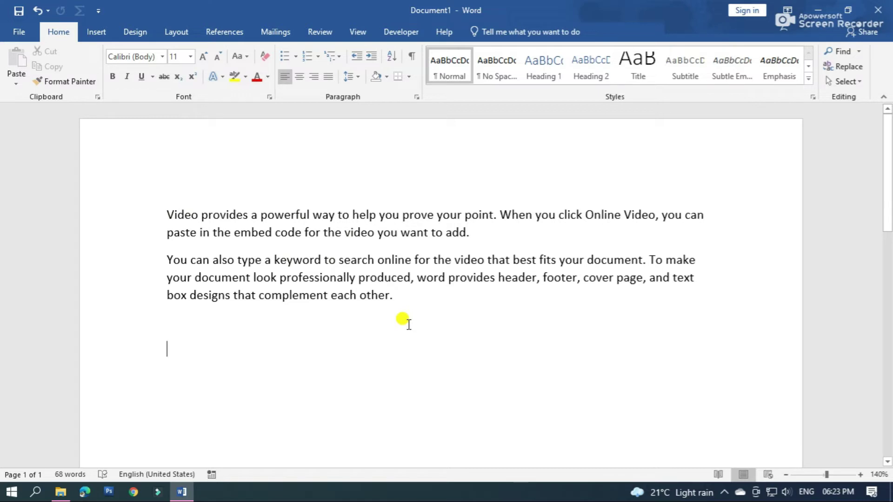
- Select the word 'powerful', then the entire second paragraph
{"action": "double_click", "coordinate": [293, 215]}
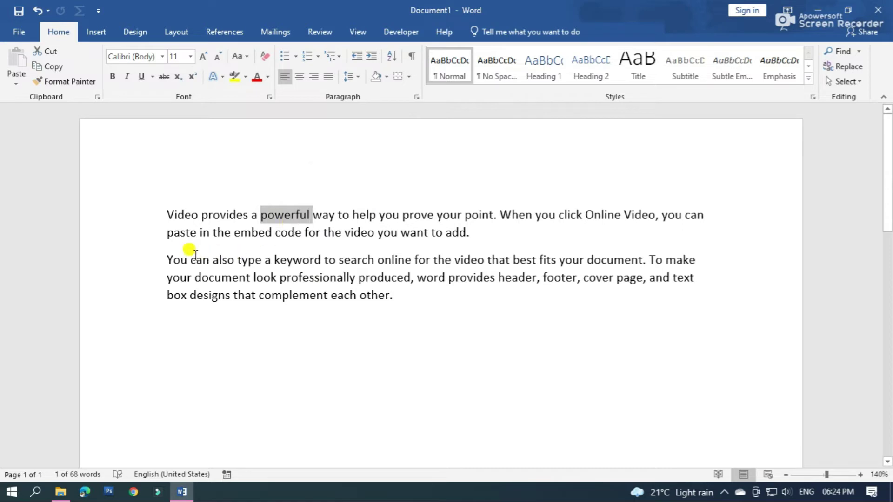
{"action": "triple_click", "coordinate": [300, 259]}
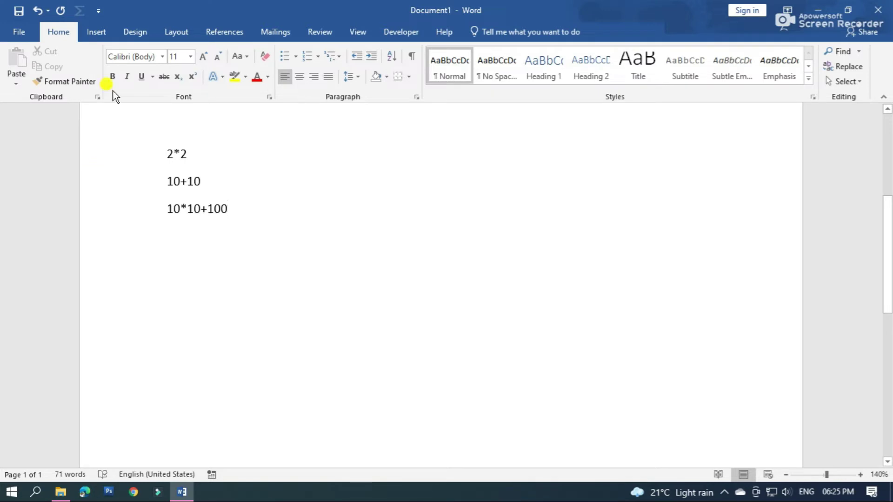
- Add Calculate from All Commands to the Quick Access Toolbar in Word Options
{"action": "left_click", "coordinate": [97, 11]}
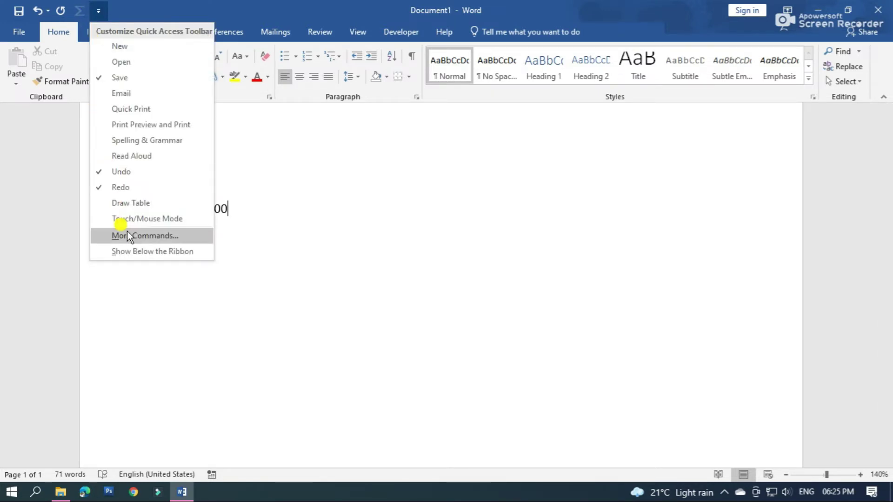
{"action": "left_click", "coordinate": [156, 238]}
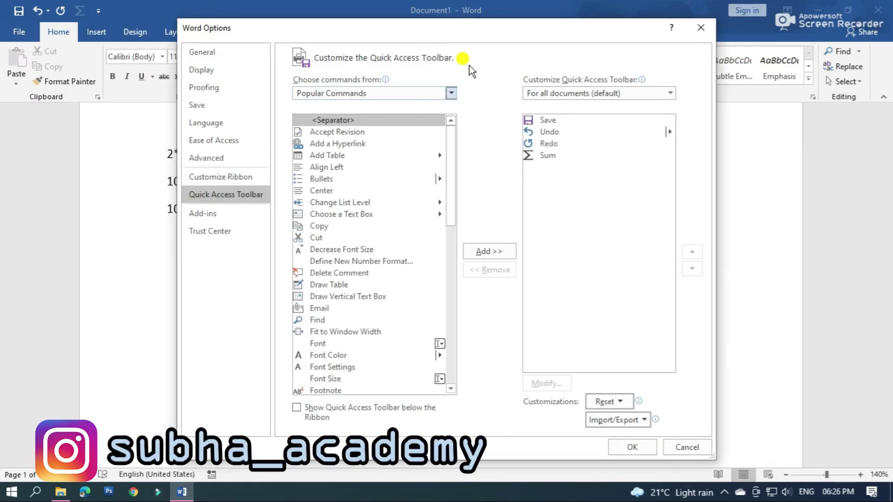
{"action": "left_click", "coordinate": [451, 95]}
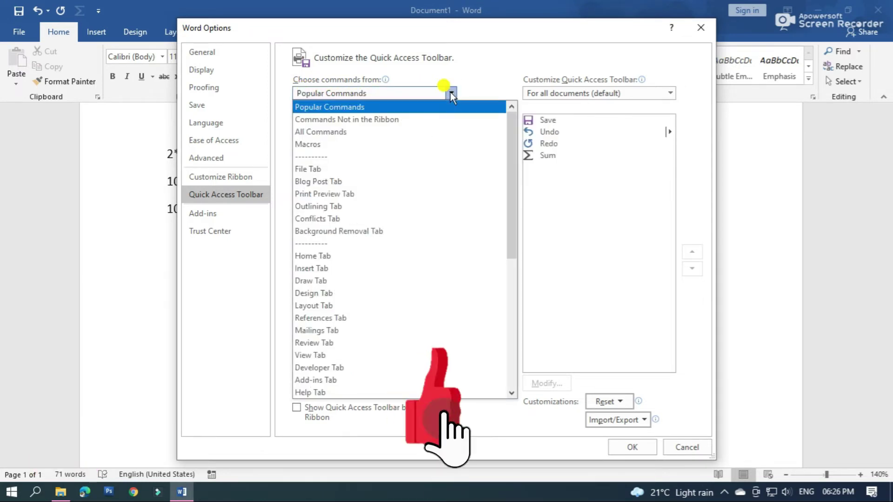
{"action": "left_click", "coordinate": [353, 132]}
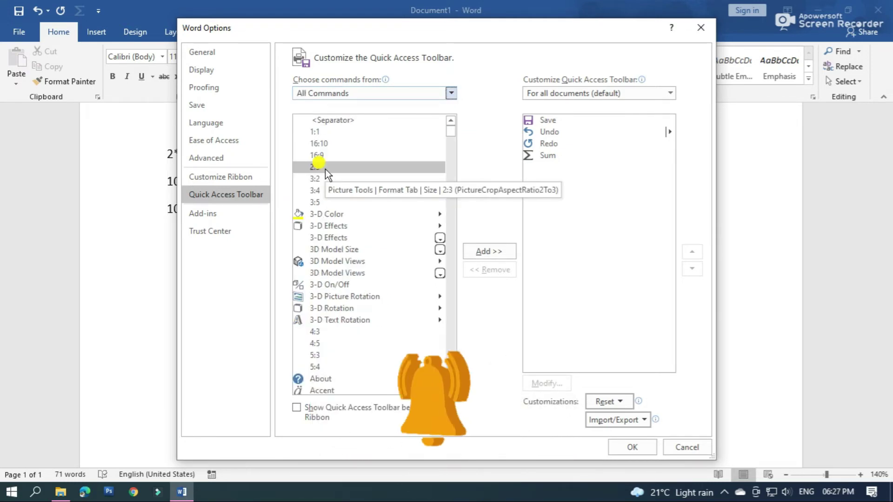
{"action": "left_click", "coordinate": [321, 168]}
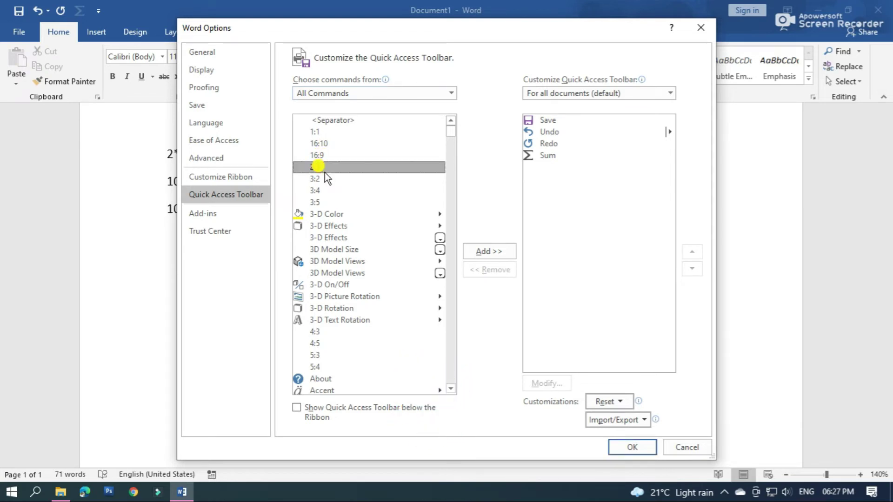
{"action": "key", "text": "c"}
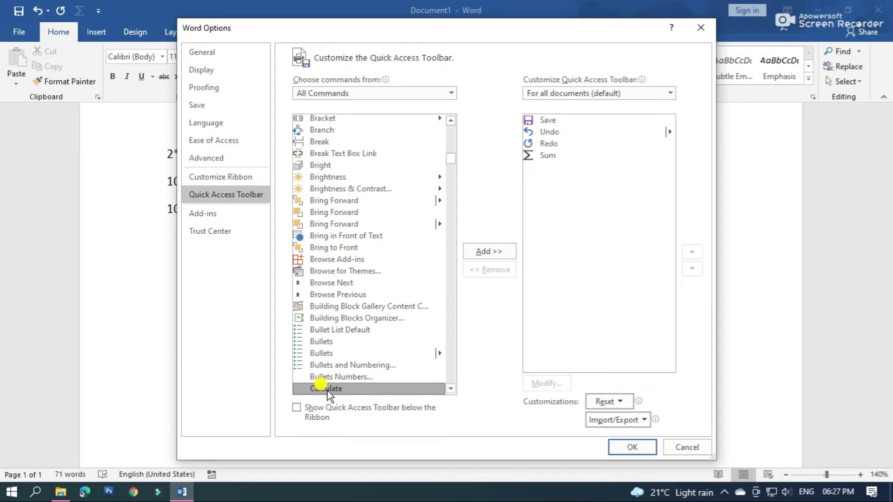
{"action": "left_click", "coordinate": [486, 251]}
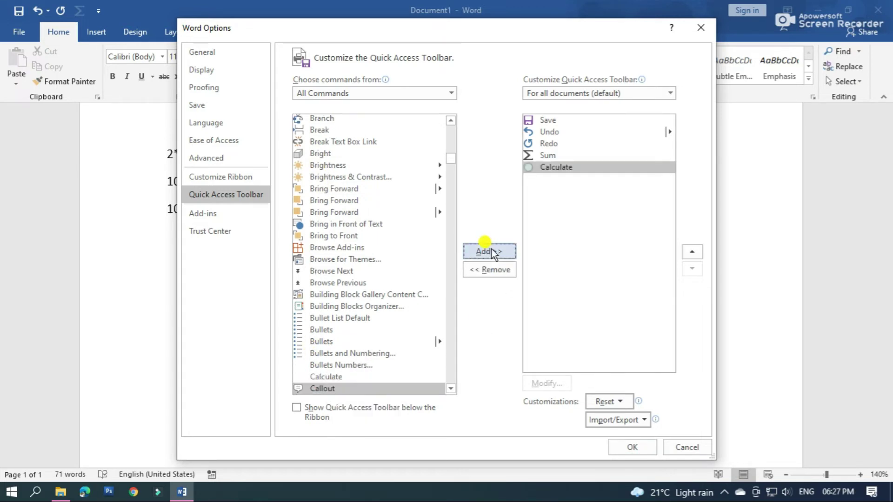
{"action": "left_click", "coordinate": [636, 451]}
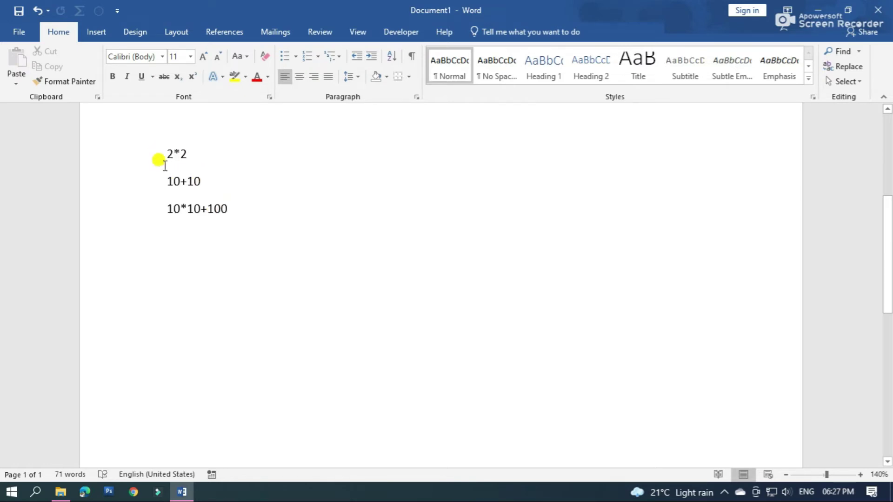
- Calculate 2*2, 10+10 and 10*10+100 with the Calculate button, giving 4, 20 and 200
{"action": "left_click_drag", "start_coordinate": [164, 153], "coordinate": [190, 154]}
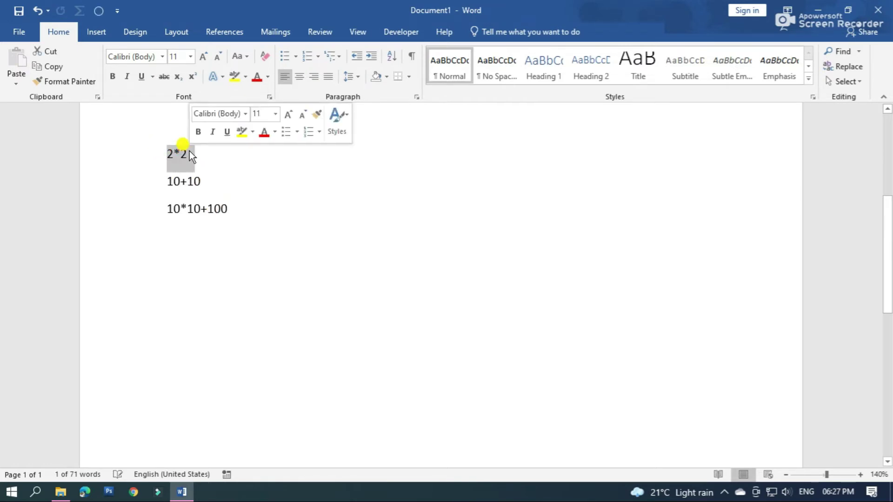
{"action": "left_click", "coordinate": [99, 14]}
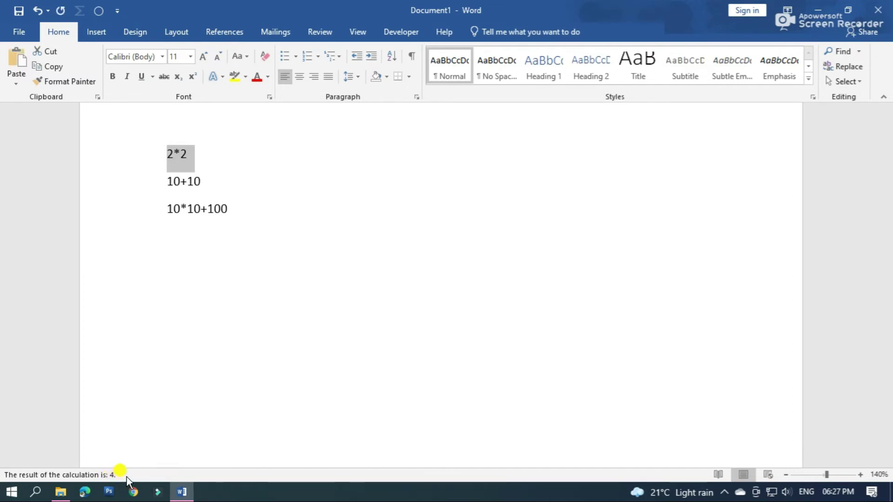
{"action": "left_click", "coordinate": [174, 173]}
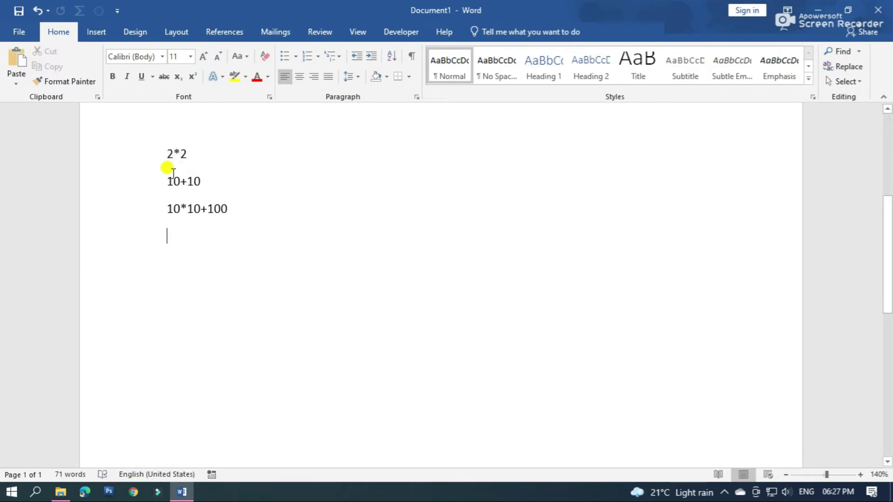
{"action": "left_click_drag", "start_coordinate": [168, 179], "coordinate": [197, 176]}
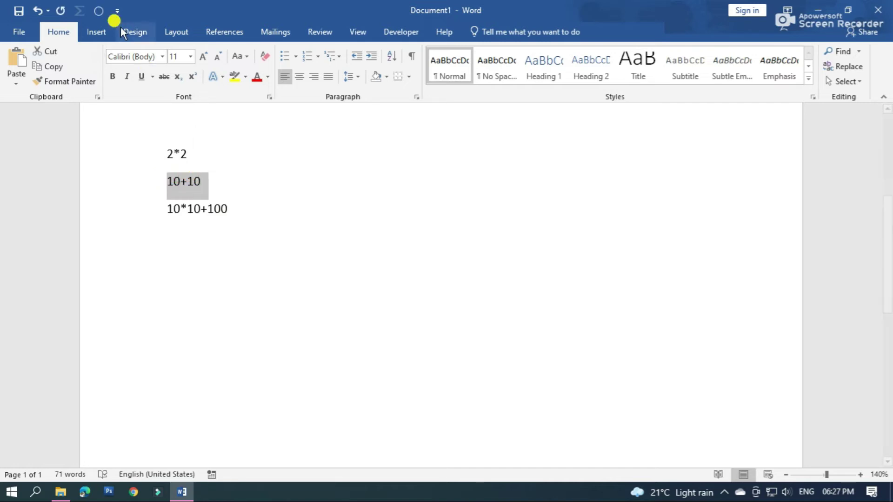
{"action": "left_click", "coordinate": [99, 10]}
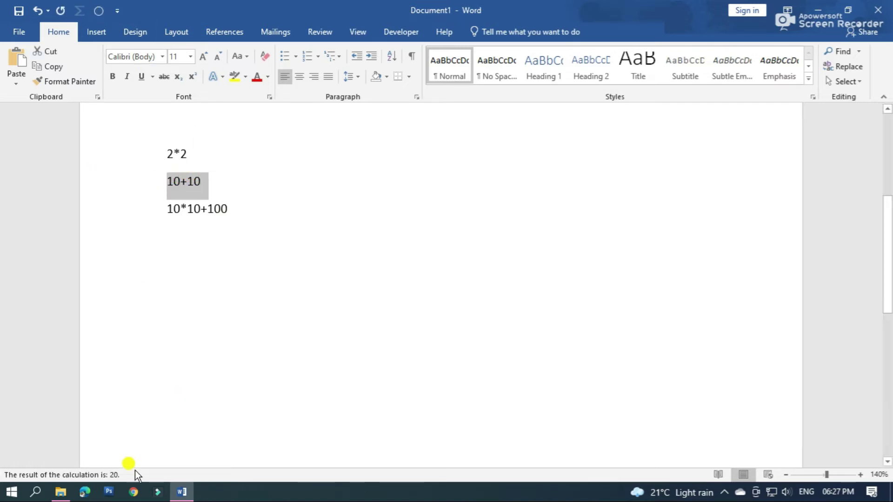
{"action": "left_click", "coordinate": [200, 354]}
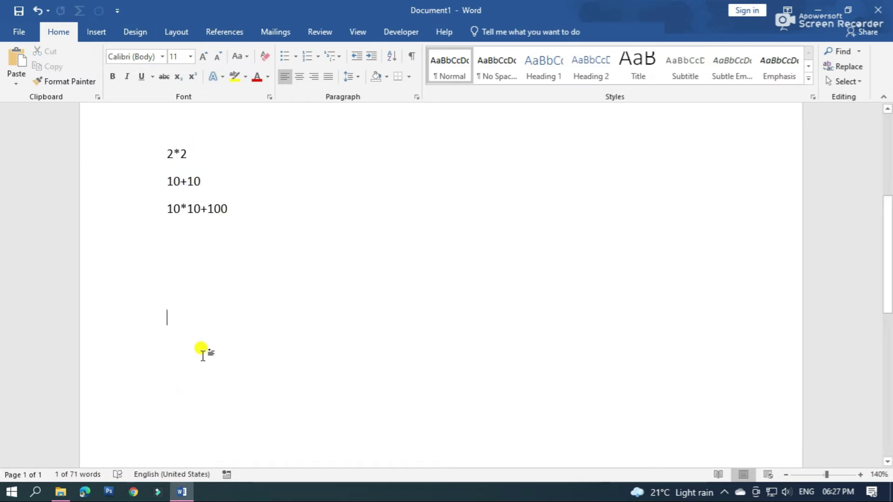
{"action": "left_click", "coordinate": [169, 204]}
{"action": "left_click_drag", "start_coordinate": [170, 201], "coordinate": [216, 206]}
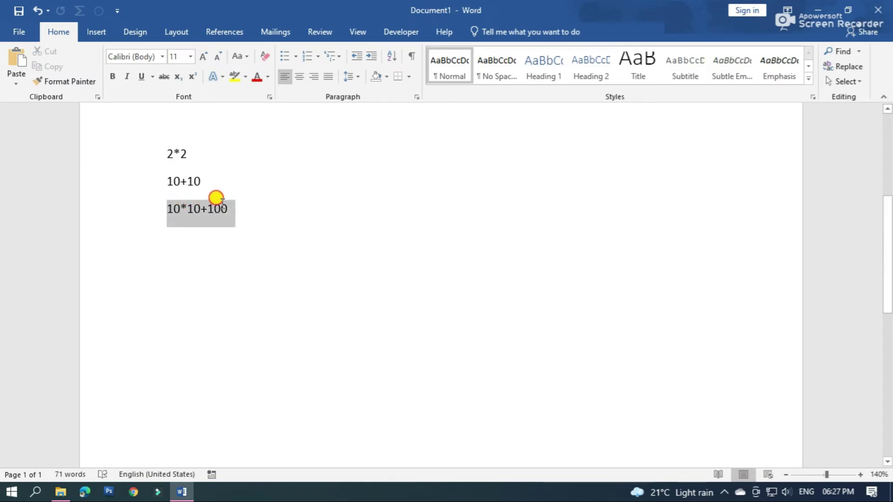
{"action": "left_click", "coordinate": [101, 11]}
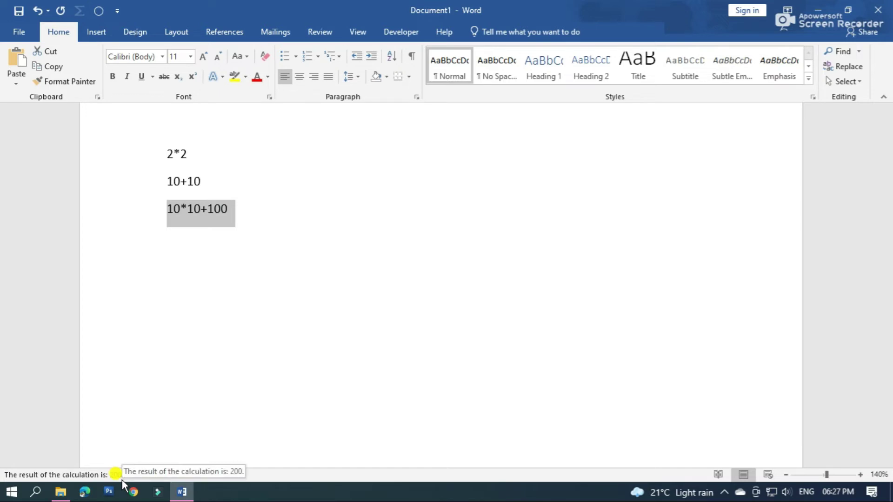
{"action": "left_click", "coordinate": [293, 225]}
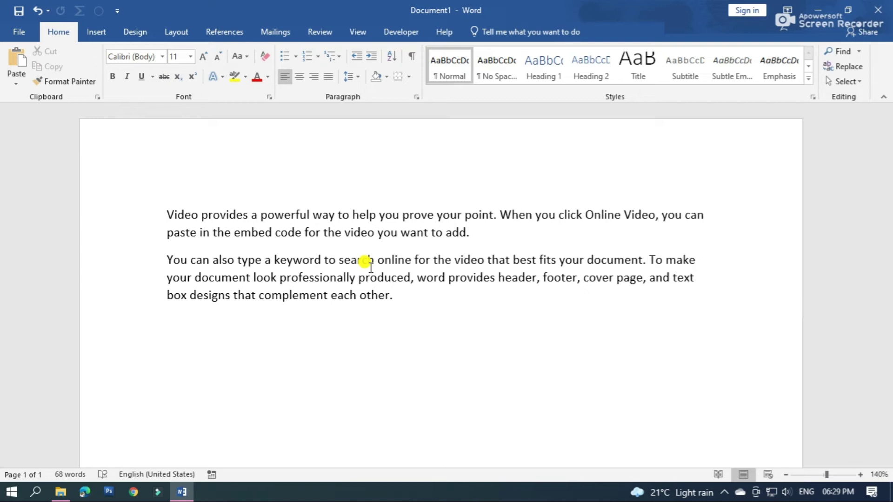
- Add Speak from All Commands to the Quick Access Toolbar in Word Options
{"action": "left_click", "coordinate": [120, 9]}
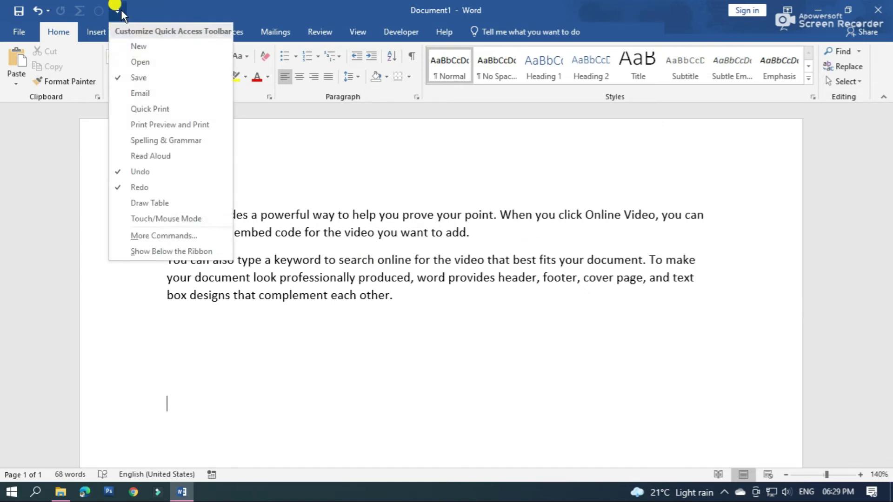
{"action": "left_click", "coordinate": [166, 235]}
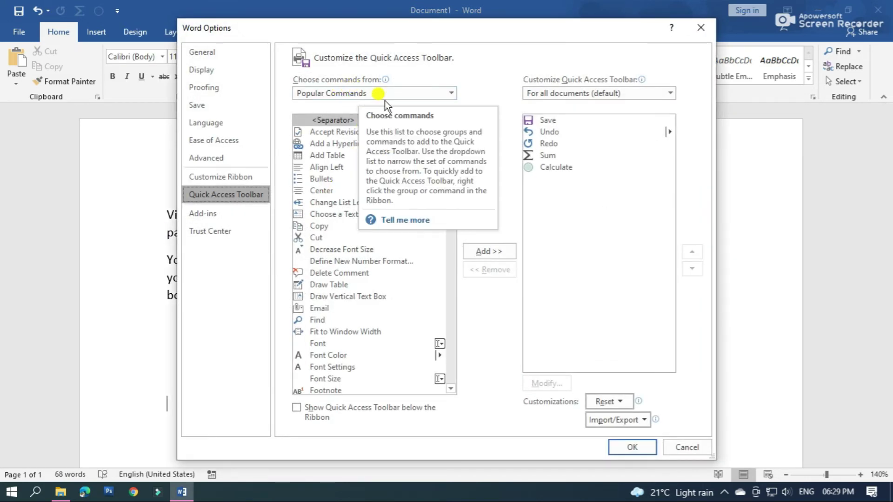
{"action": "left_click", "coordinate": [451, 94]}
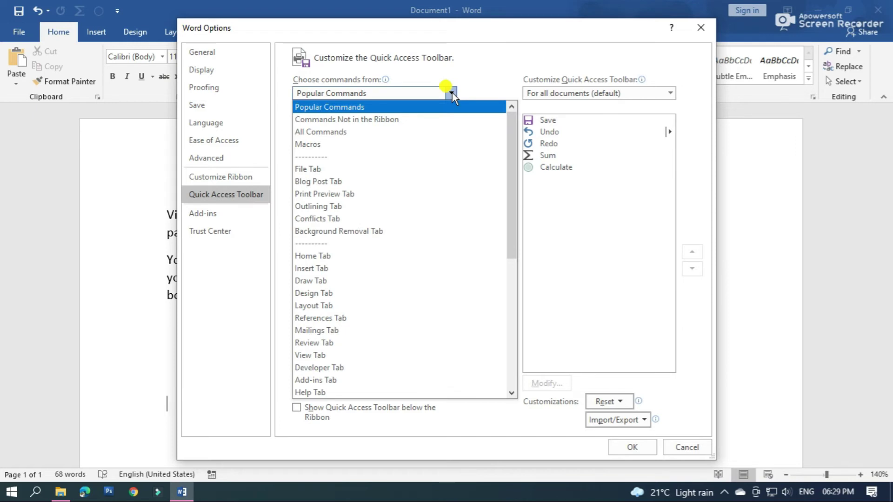
{"action": "left_click", "coordinate": [350, 132]}
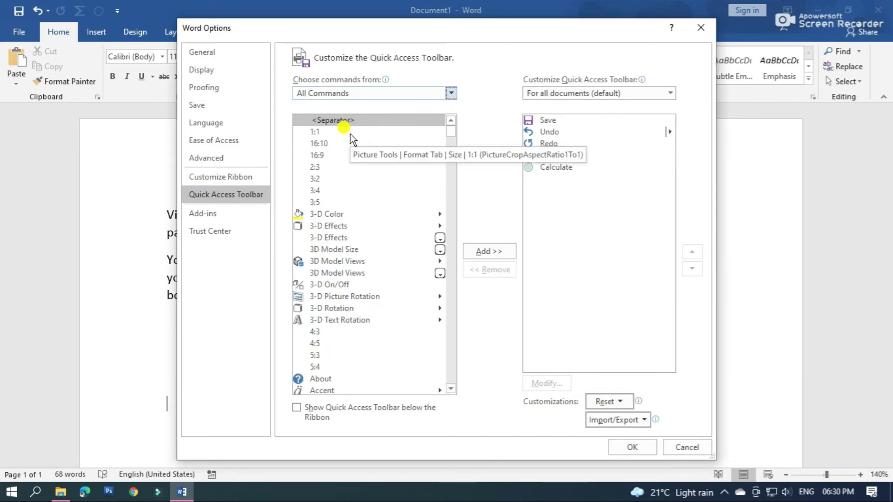
{"action": "left_click", "coordinate": [335, 236]}
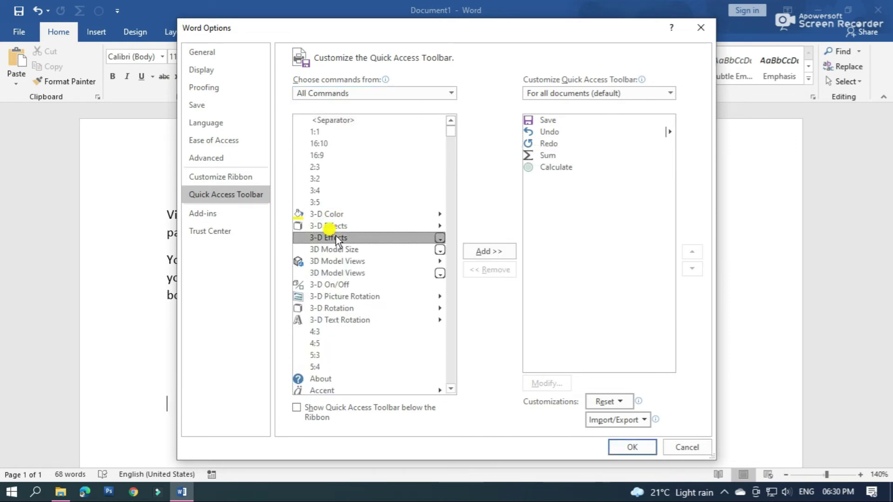
{"action": "key", "text": "s"}
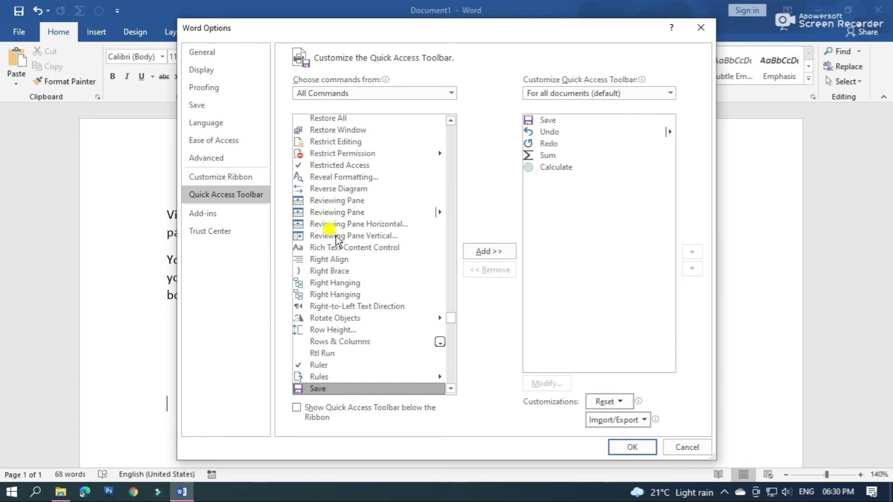
{"action": "scroll", "coordinate": [354, 302], "scroll_direction": "down", "scroll_amount": 15}
{"action": "left_click", "coordinate": [377, 375]}
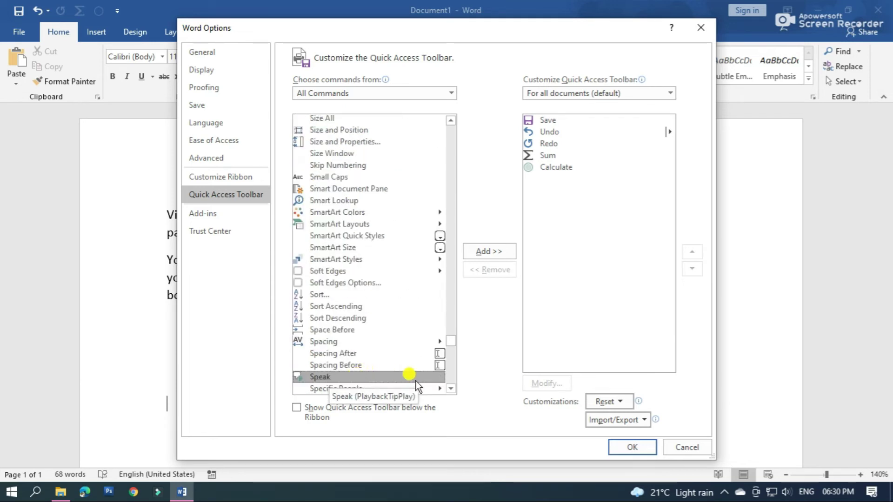
{"action": "left_click", "coordinate": [502, 250]}
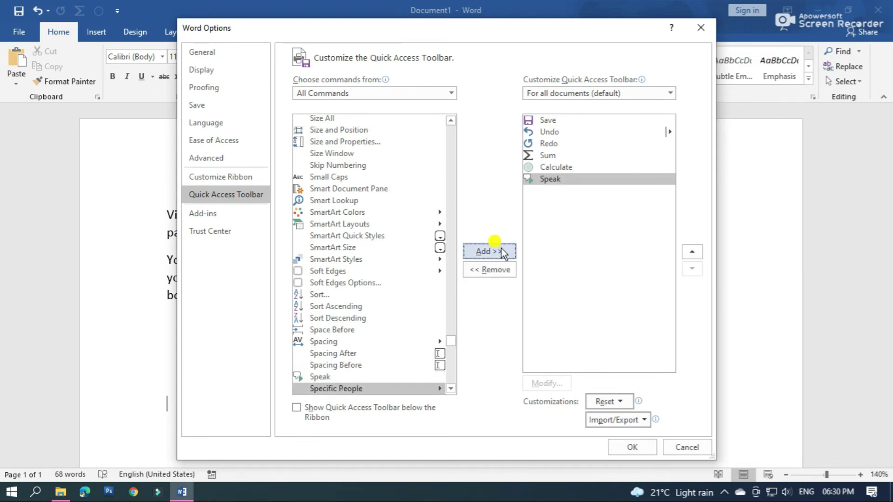
{"action": "left_click", "coordinate": [632, 447]}
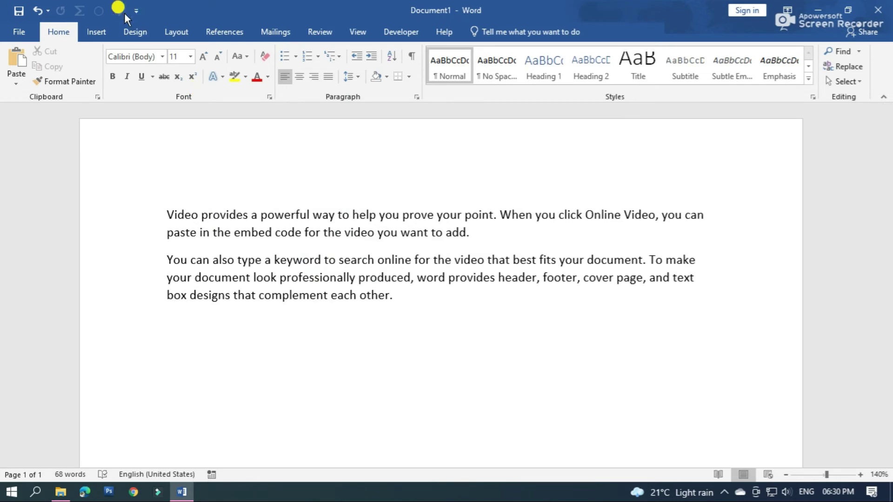
{"action": "mouse_move", "coordinate": [171, 214]}
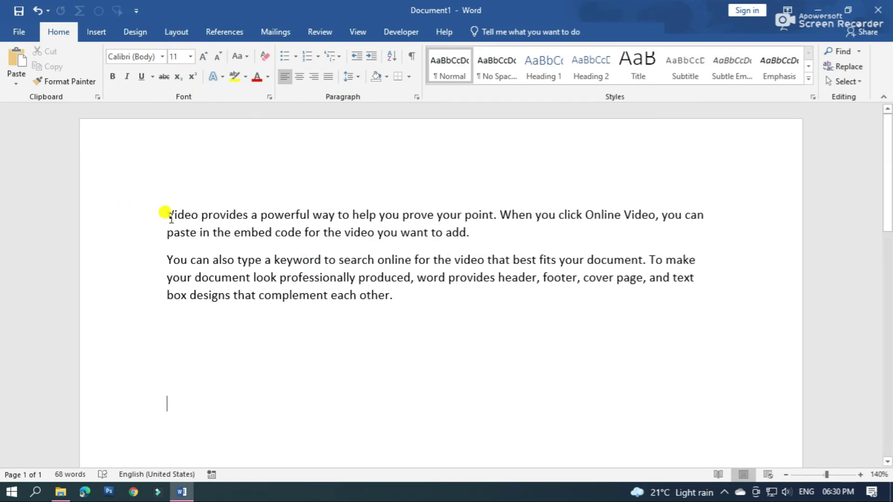
{"action": "left_click_drag", "start_coordinate": [163, 212], "coordinate": [492, 212]}
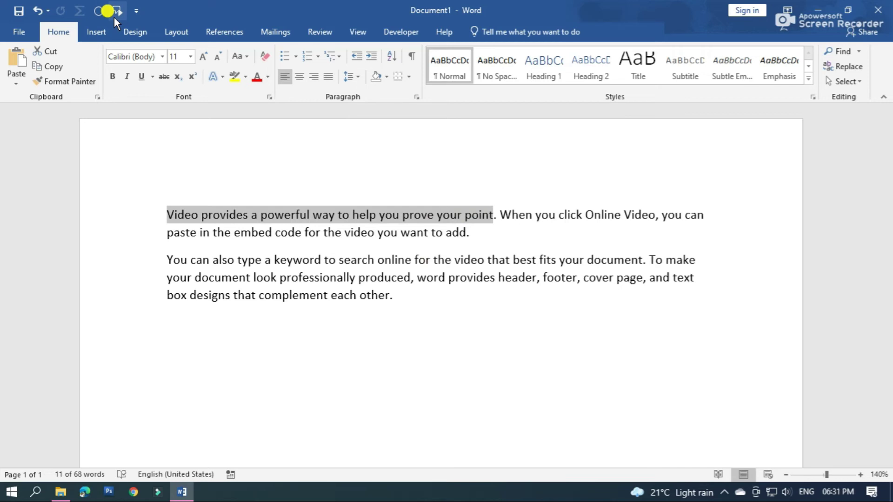
{"action": "left_click", "coordinate": [410, 298]}
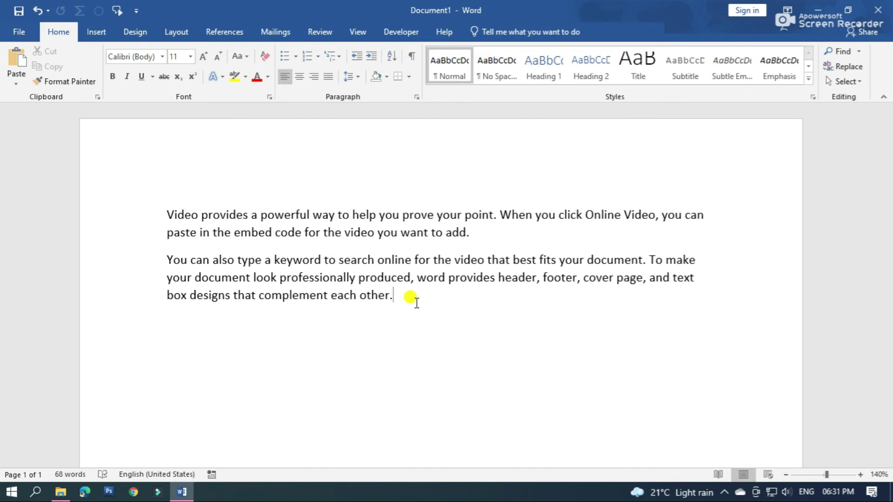
- Encrypt the document with an opening password via Protect Document, entering and confirming it
{"action": "left_click", "coordinate": [18, 32]}
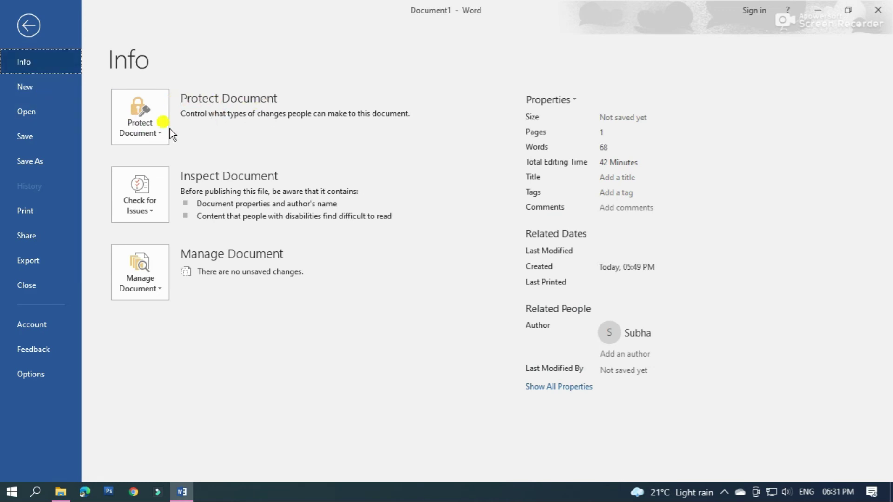
{"action": "left_click", "coordinate": [145, 131]}
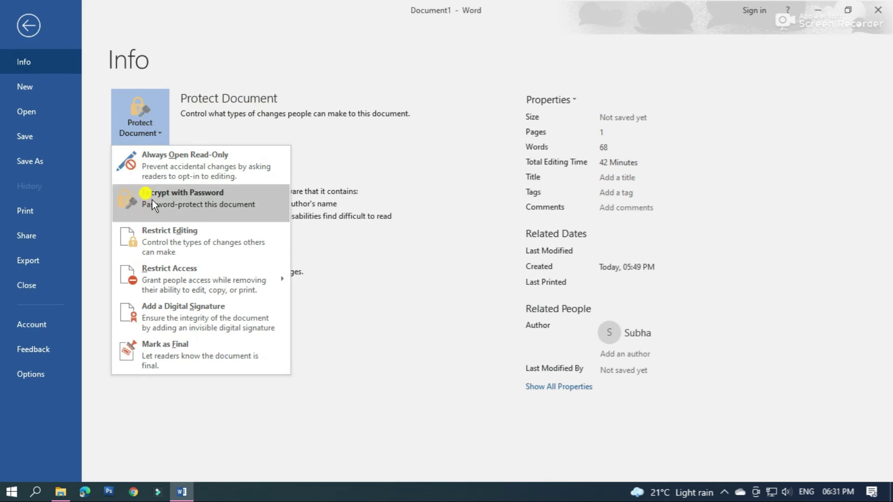
{"action": "left_click", "coordinate": [197, 201]}
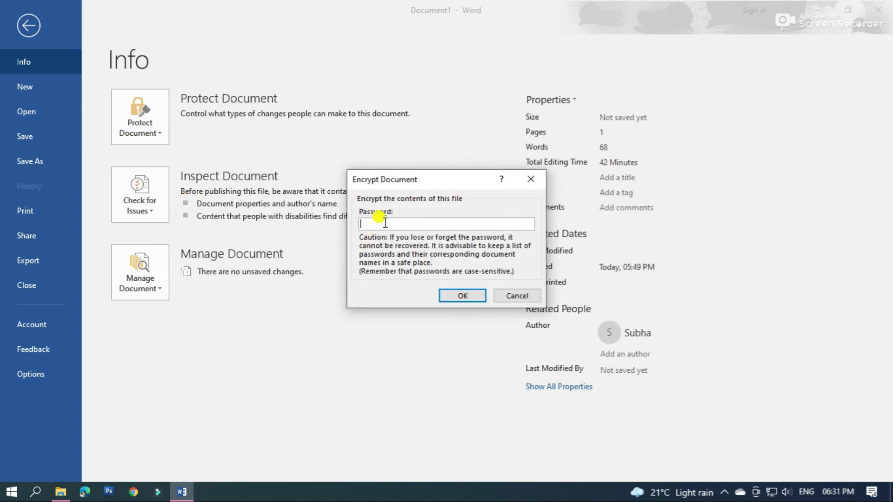
{"action": "left_click", "coordinate": [463, 297]}
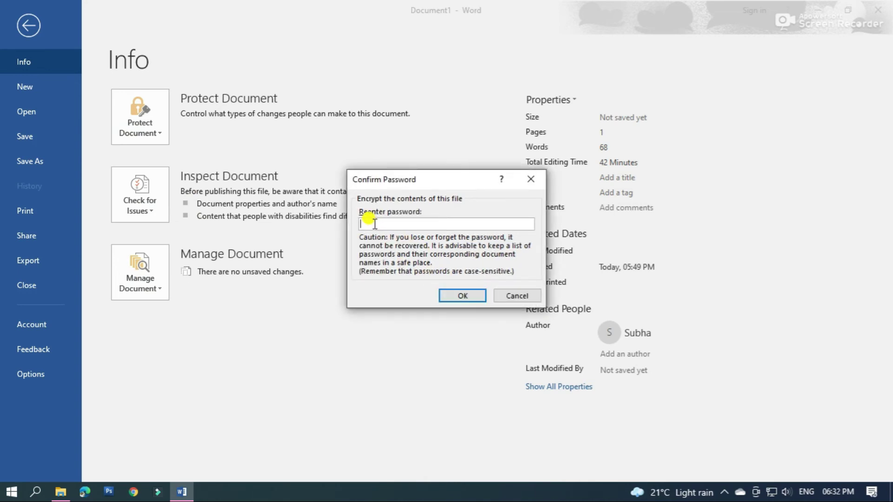
{"action": "type", "text": "1"}
{"action": "key", "text": "Return"}
{"action": "key", "text": "Escape"}
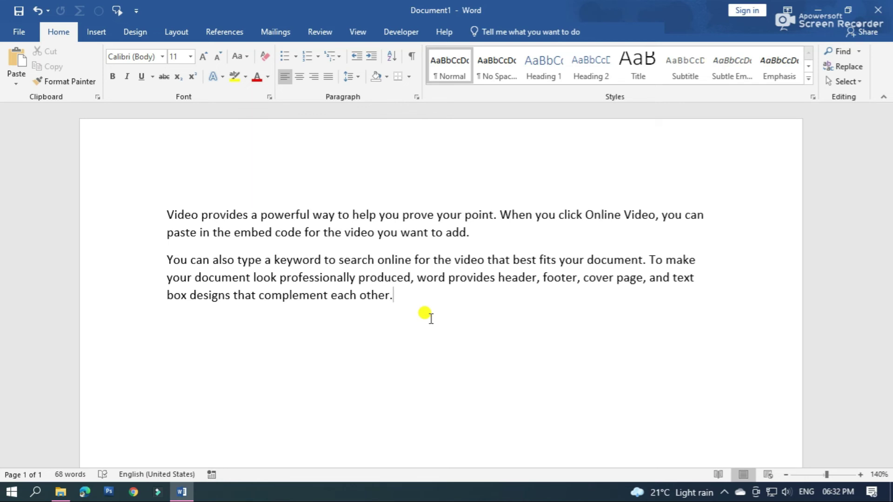
- Close Word, saving the document to the Desktop as 'Video provides a powerful way to help you prove your point.docx'
{"action": "left_click", "coordinate": [878, 10]}
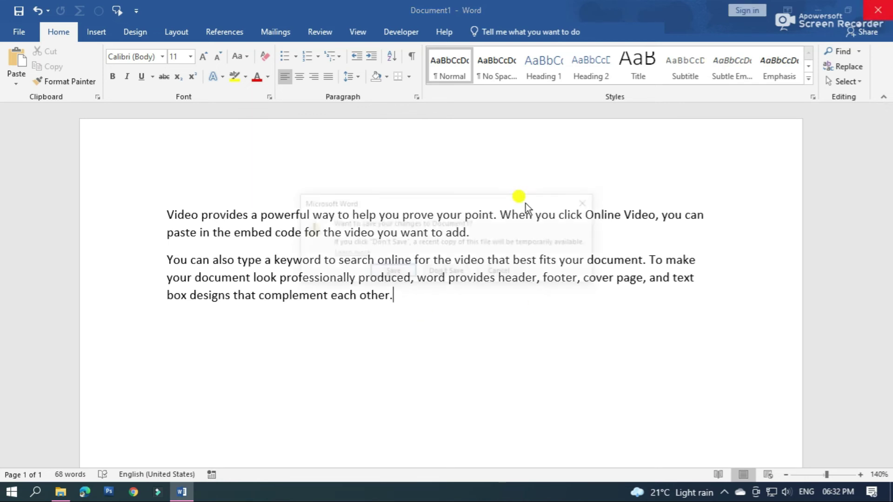
{"action": "left_click", "coordinate": [431, 275]}
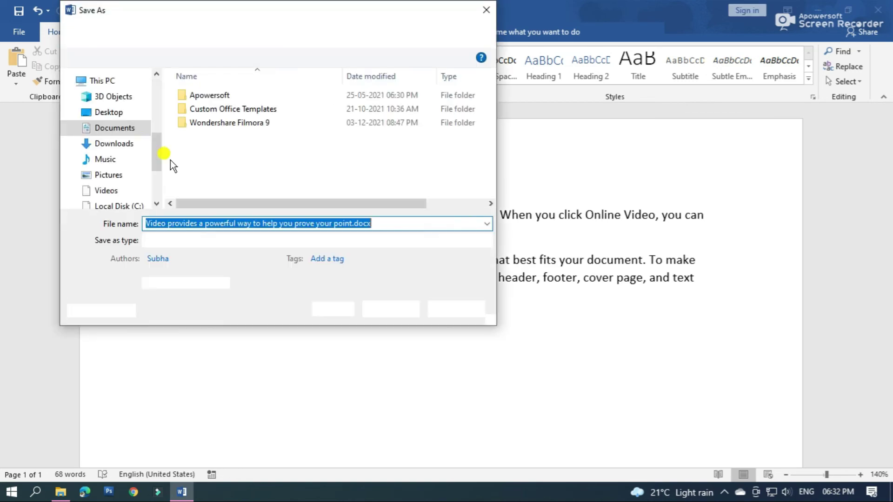
{"action": "left_click_drag", "start_coordinate": [155, 141], "coordinate": [166, 79]}
{"action": "left_click", "coordinate": [135, 100]}
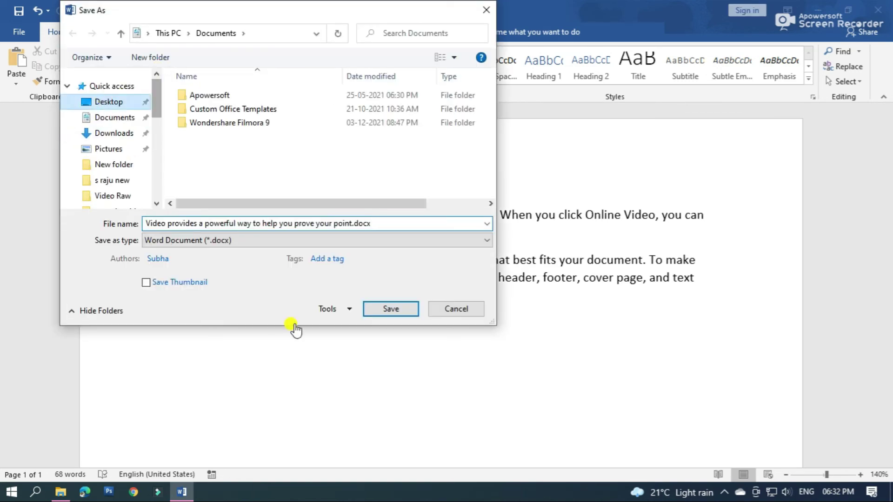
{"action": "left_click", "coordinate": [392, 309]}
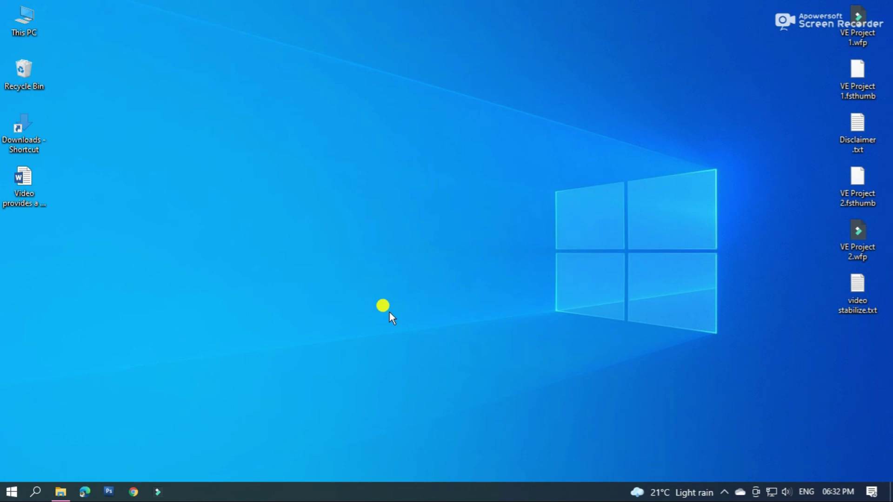
- Open the protected .docx from the desktop and enter its password to unlock it
{"action": "left_click", "coordinate": [32, 191]}
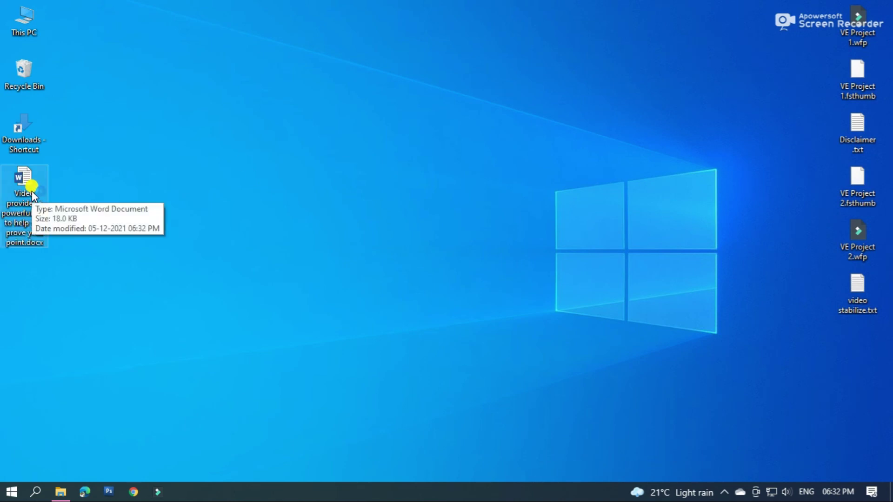
{"action": "double_click", "coordinate": [31, 190]}
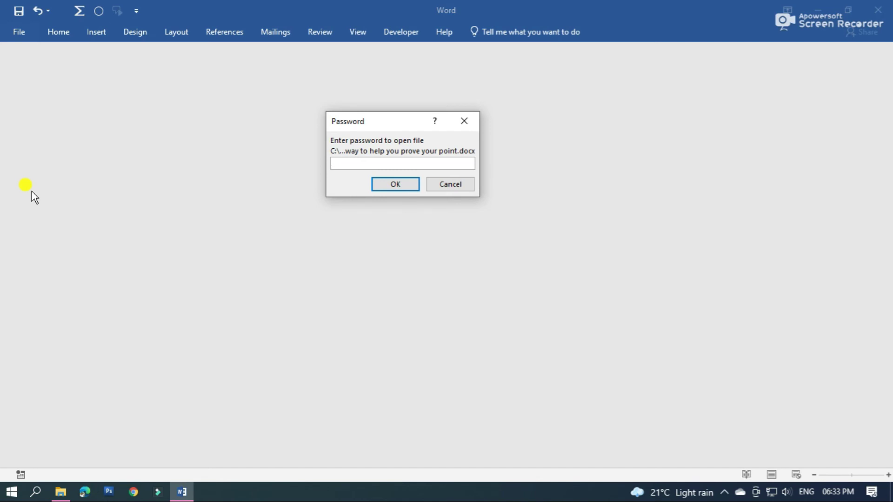
{"action": "left_click", "coordinate": [412, 186]}
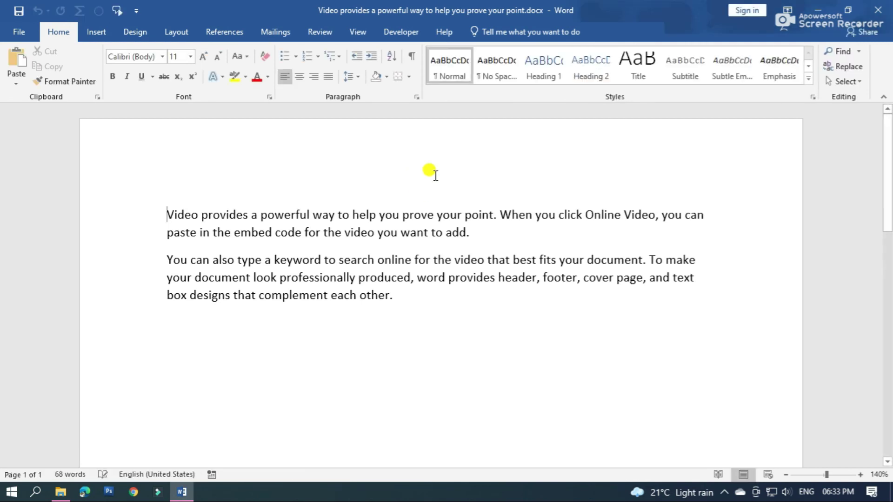
- Clear the existing password in Encrypt with Password so the document is no longer encrypted
{"action": "left_click", "coordinate": [21, 30]}
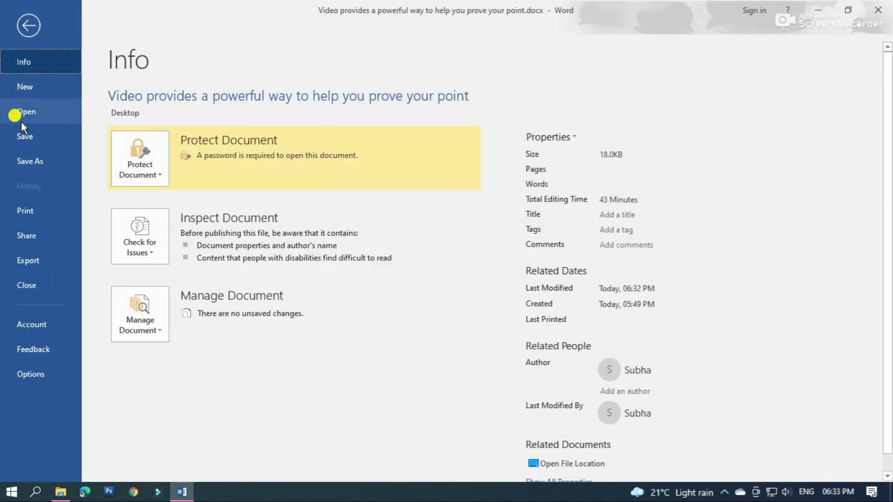
{"action": "left_click", "coordinate": [142, 160]}
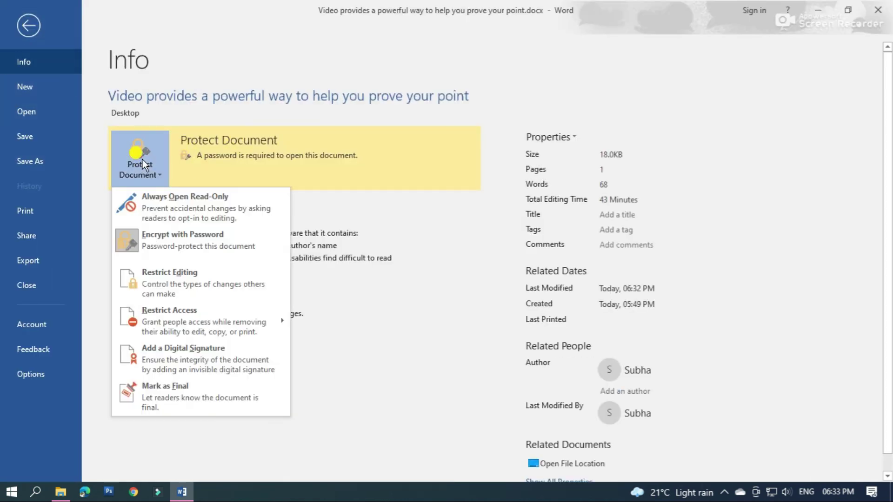
{"action": "left_click", "coordinate": [173, 242]}
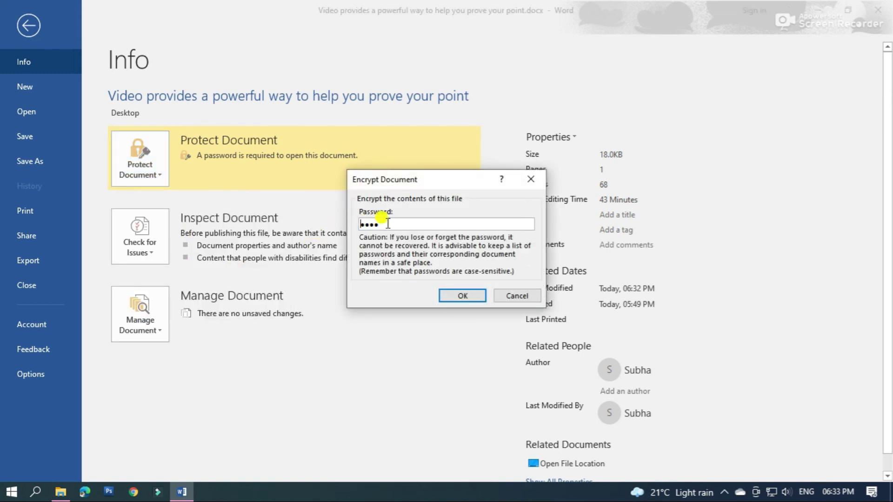
{"action": "left_click_drag", "start_coordinate": [385, 223], "coordinate": [344, 229]}
{"action": "key", "text": "BackSpace"}
{"action": "left_click", "coordinate": [462, 296]}
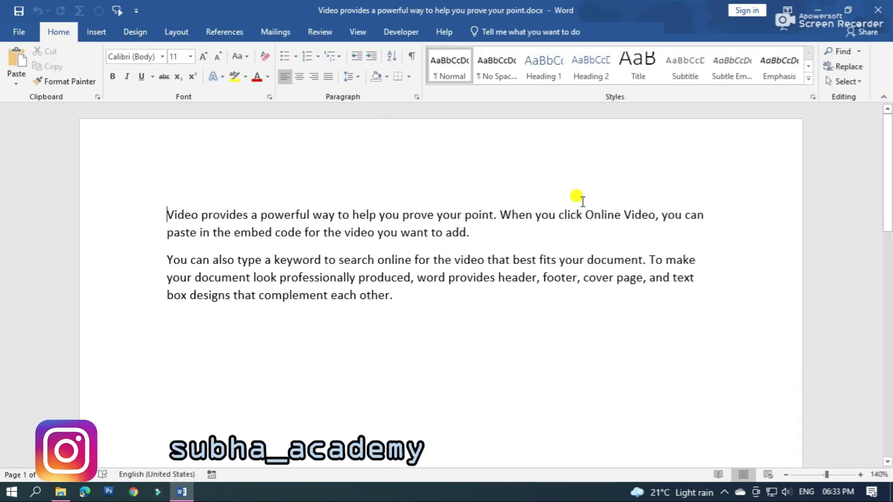